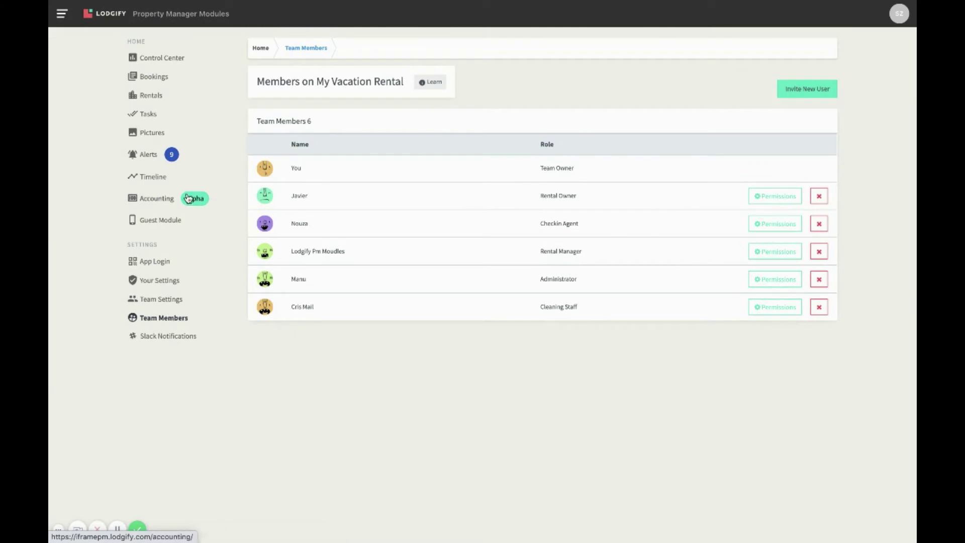
Go to Tasks > Job Templates and start a new job template
click(158, 118)
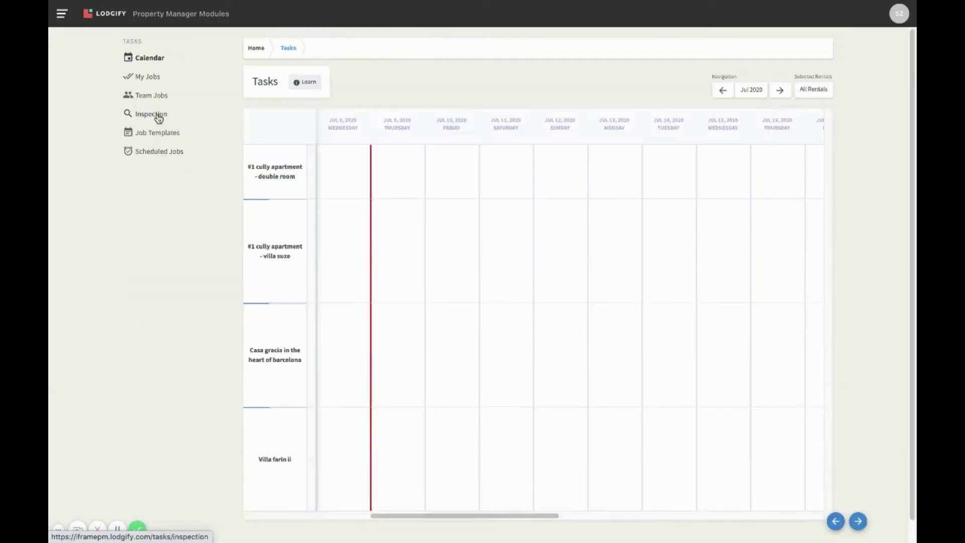
click(162, 132)
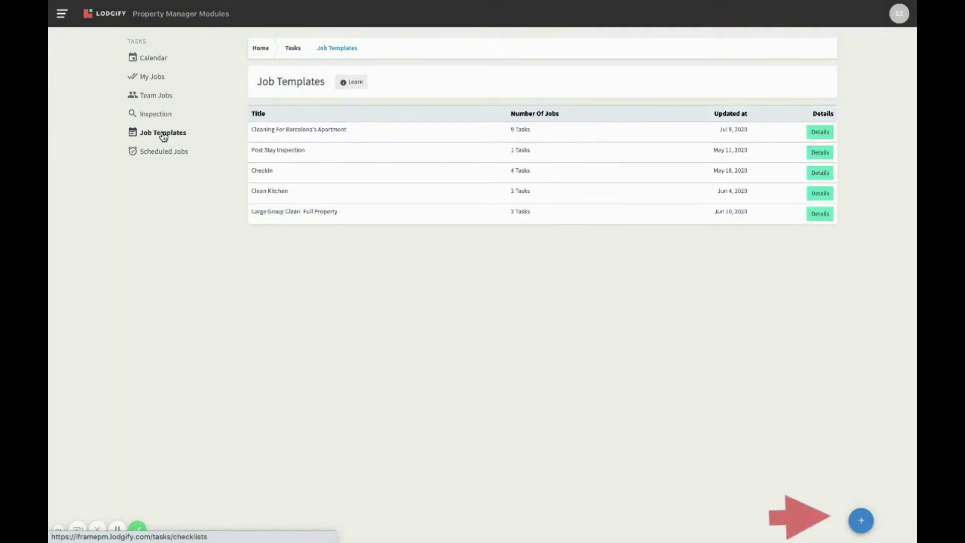
click(861, 520)
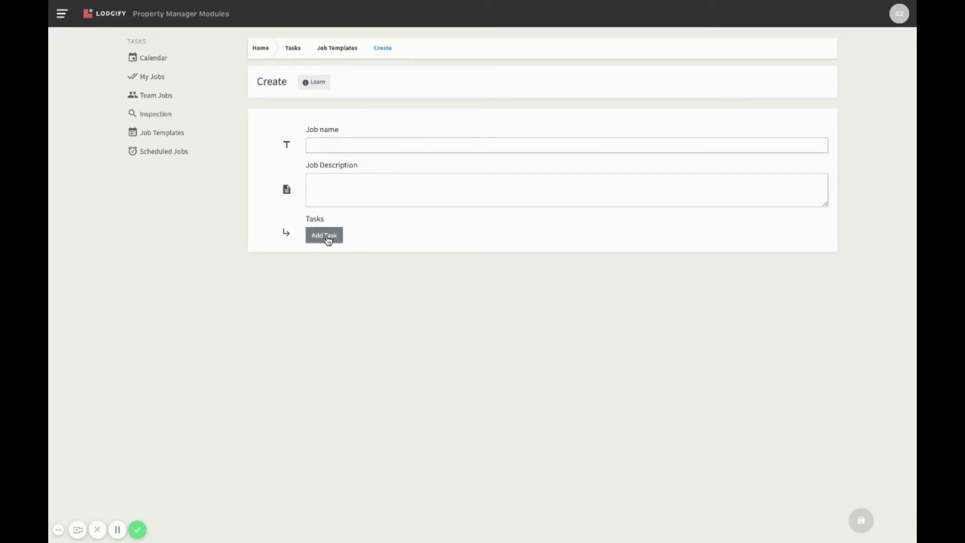
Add a blank task entry with title and description fields to the template
click(328, 240)
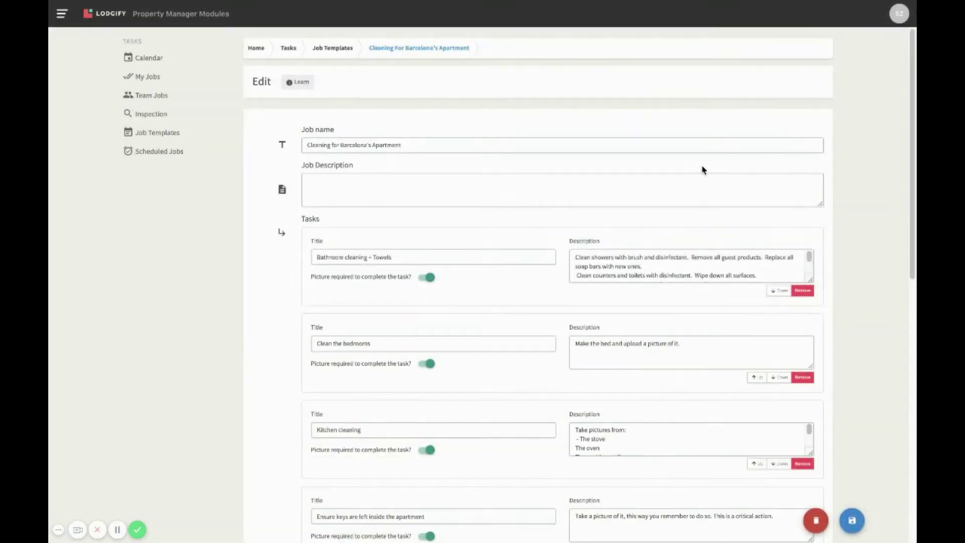
Review the seven tasks, keep the first task's picture requirement on, and save the Barcelona template
scroll(702, 168, down, 1)
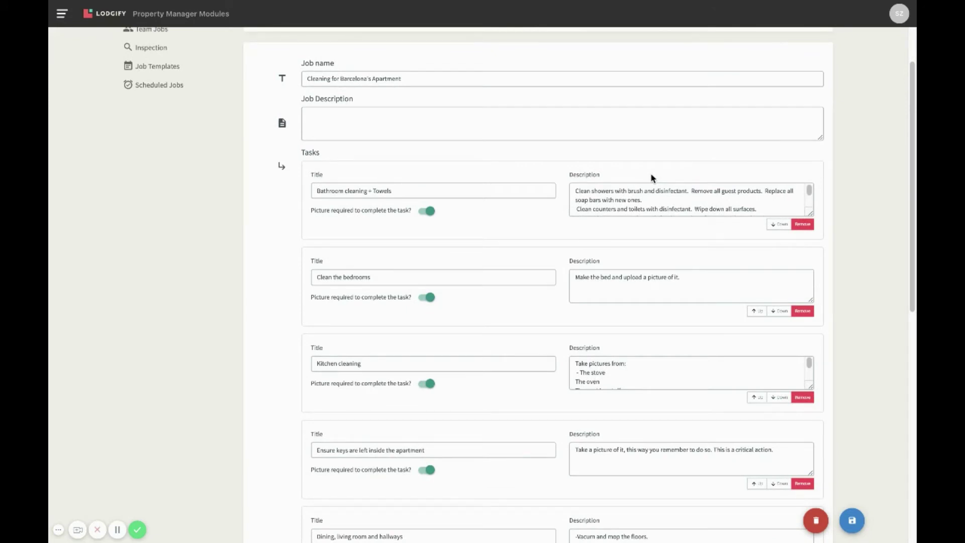
click(429, 212)
click(428, 212)
scroll(487, 227, down, 2)
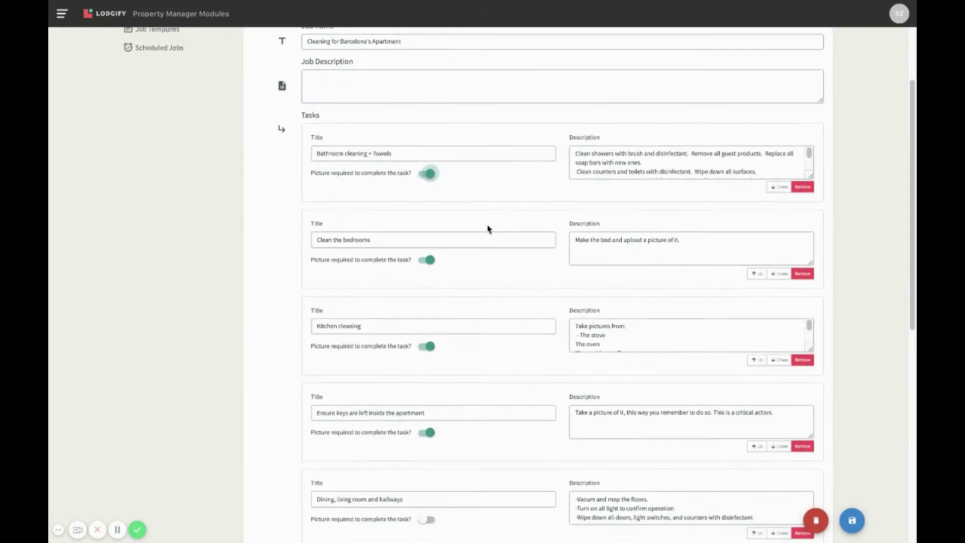
scroll(488, 229, down, 4)
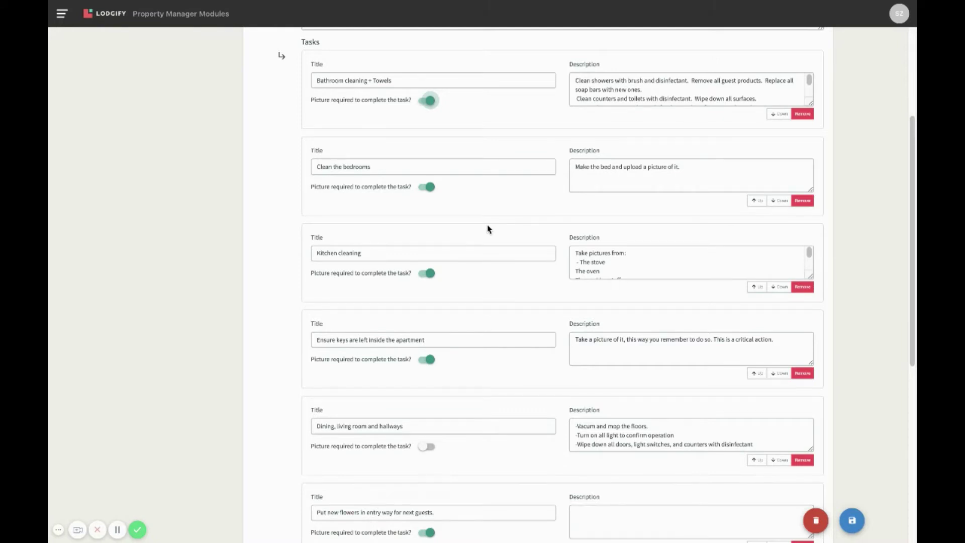
scroll(488, 229, up, 4)
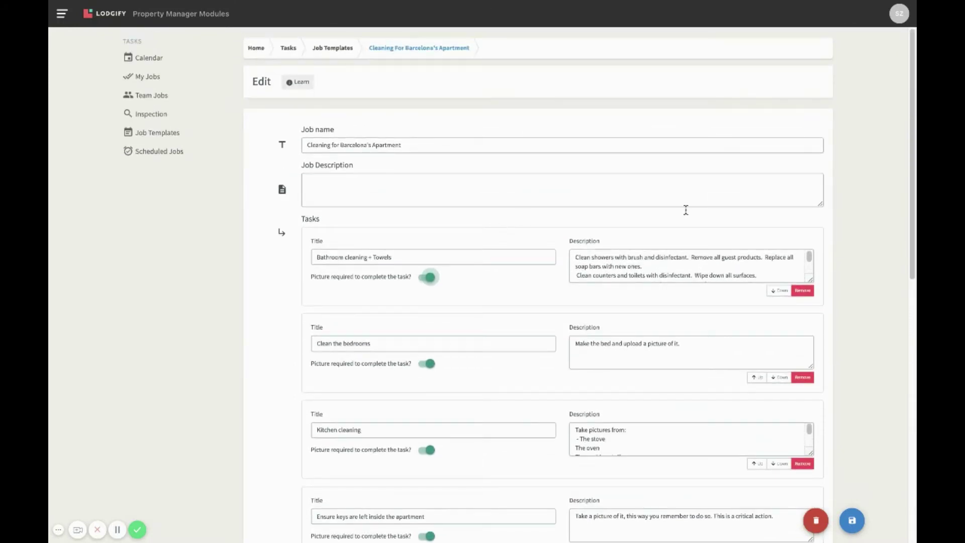
click(852, 522)
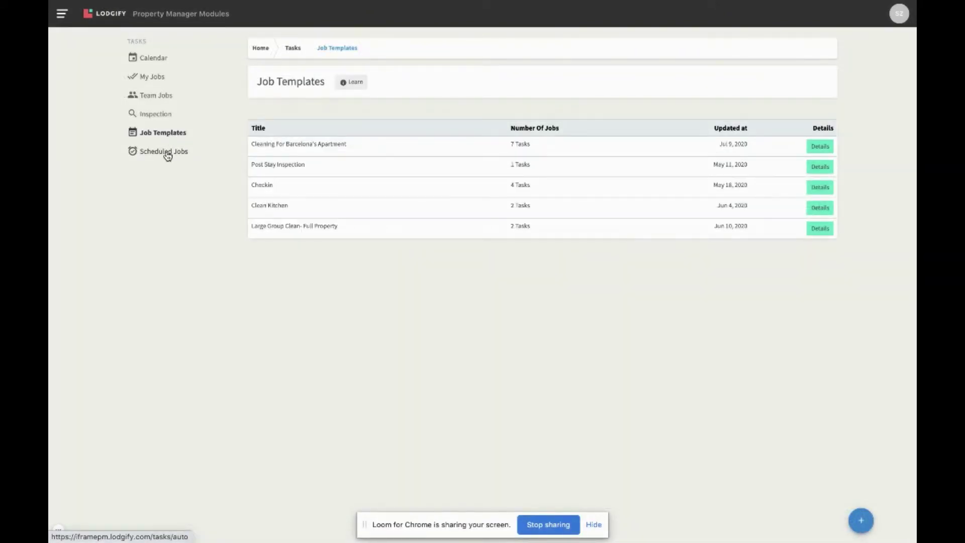
Start a new job from the Scheduled Jobs list
click(168, 153)
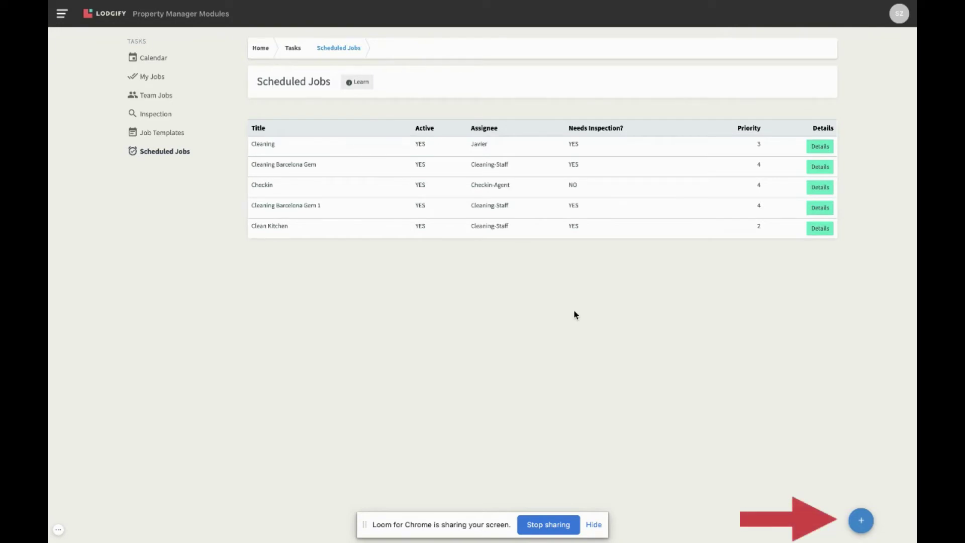
click(862, 521)
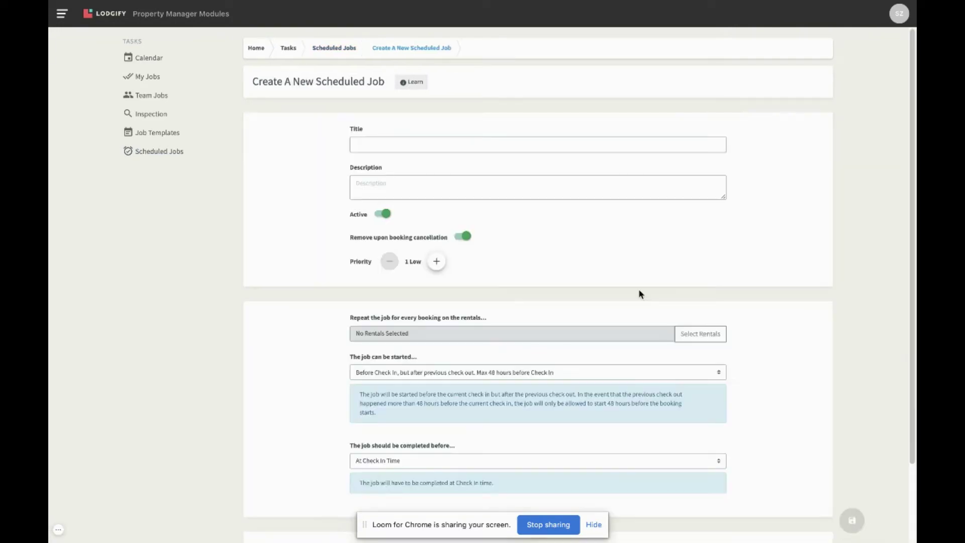
Title the job 'cleaning', leaving Active and Remove upon booking cancellation switched on
click(503, 147)
text(cleaning)
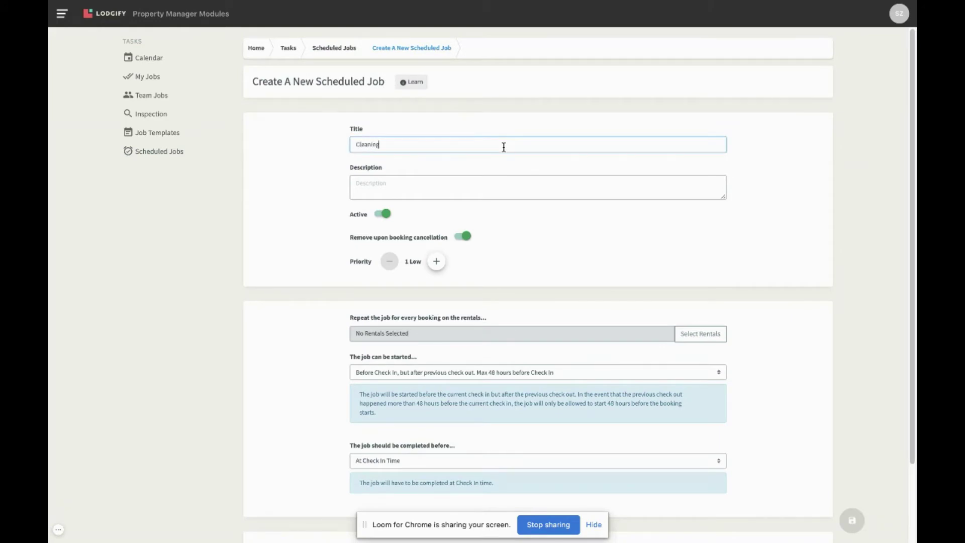
click(382, 215)
click(382, 214)
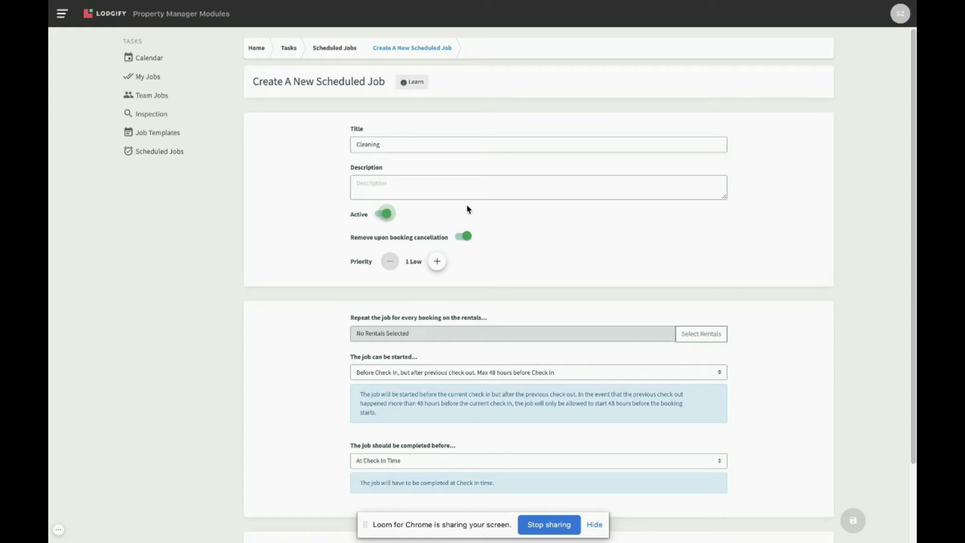
click(464, 237)
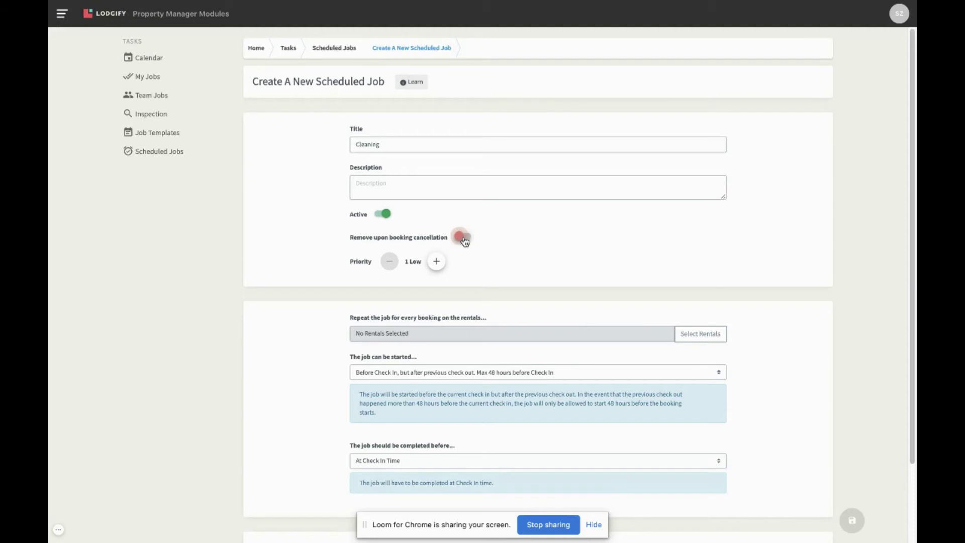
click(463, 237)
Raise the job's priority to 4 High
click(436, 261)
click(445, 262)
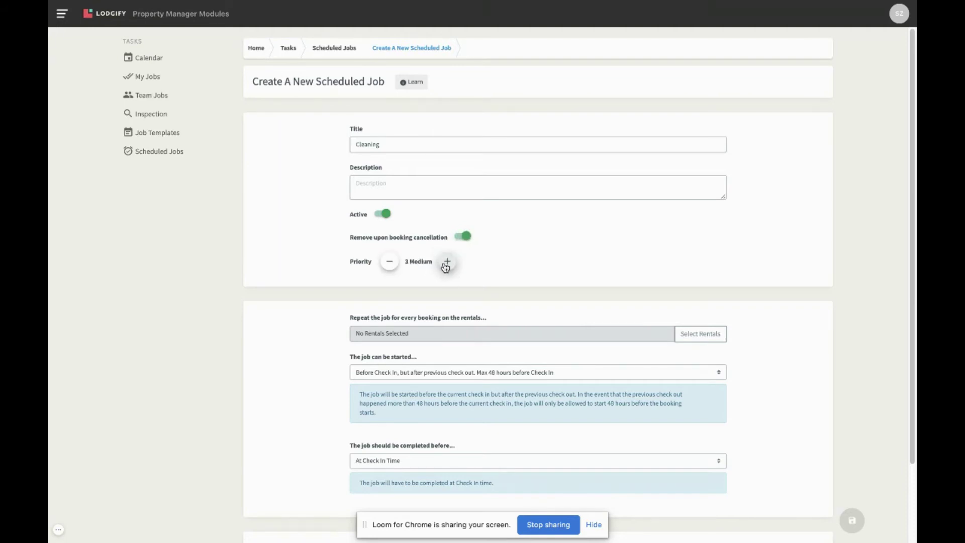
click(445, 264)
click(706, 334)
click(380, 81)
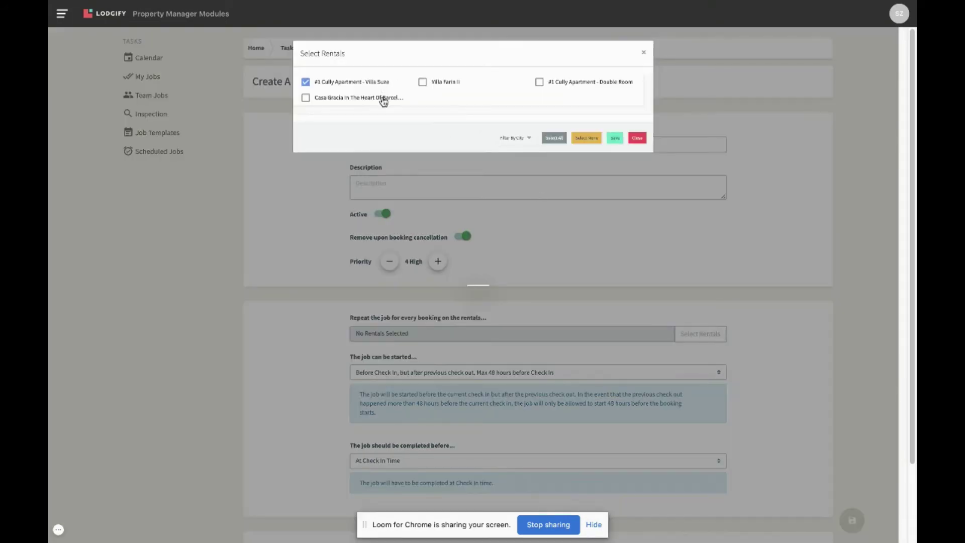
click(386, 98)
click(424, 85)
click(614, 138)
scroll(614, 252, down, 2)
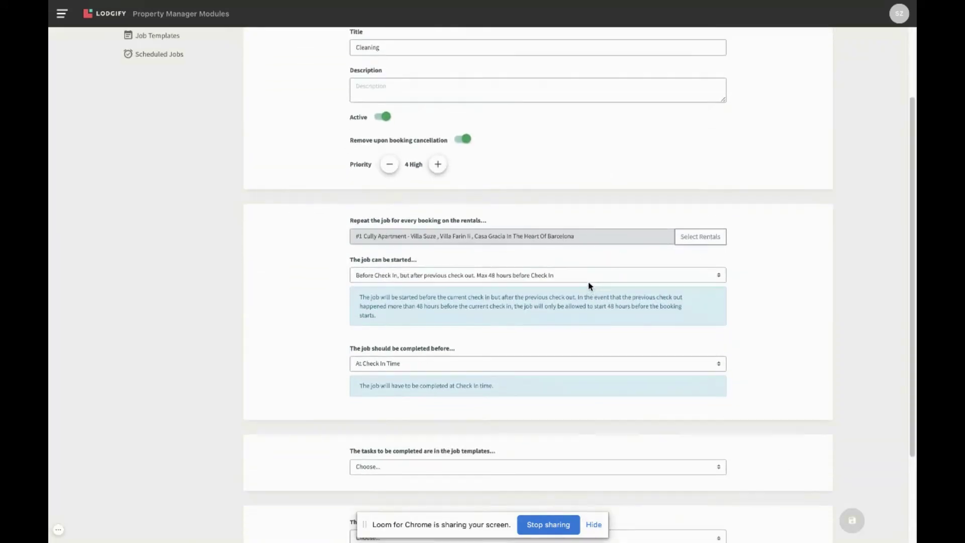
click(592, 278)
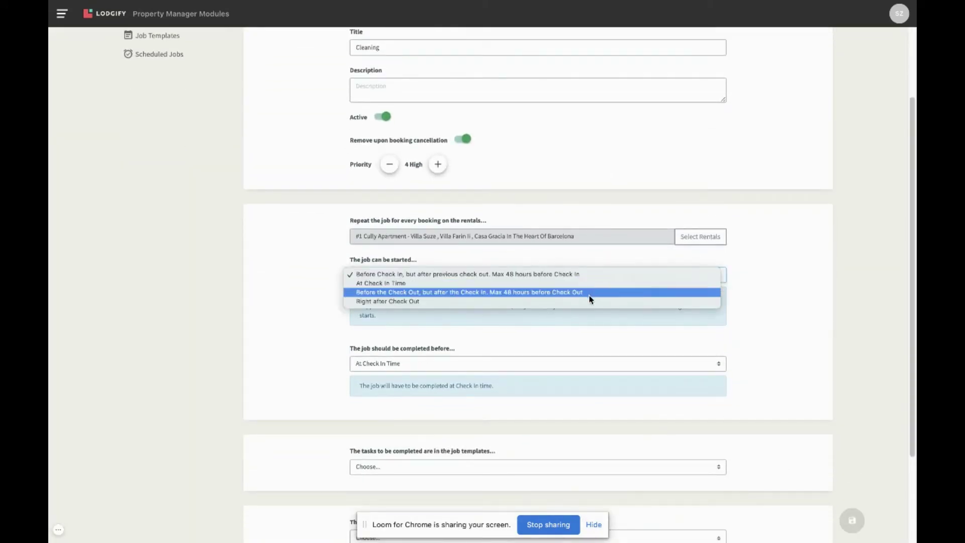
click(566, 345)
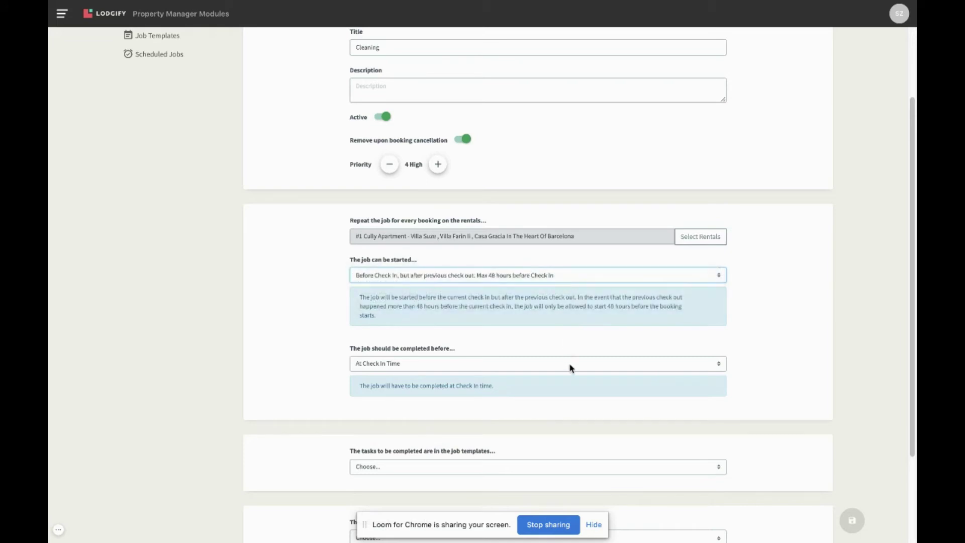
click(571, 364)
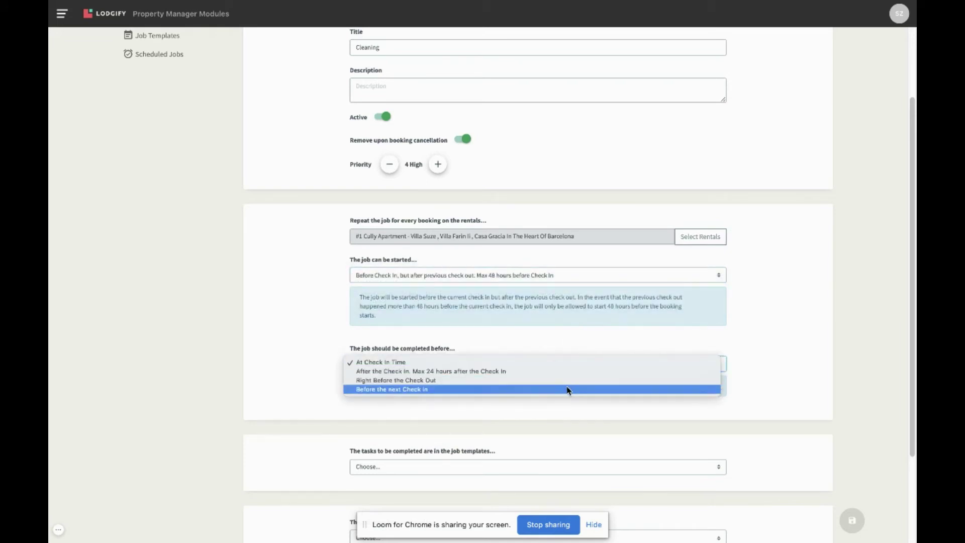
click(576, 342)
scroll(575, 336, down, 3)
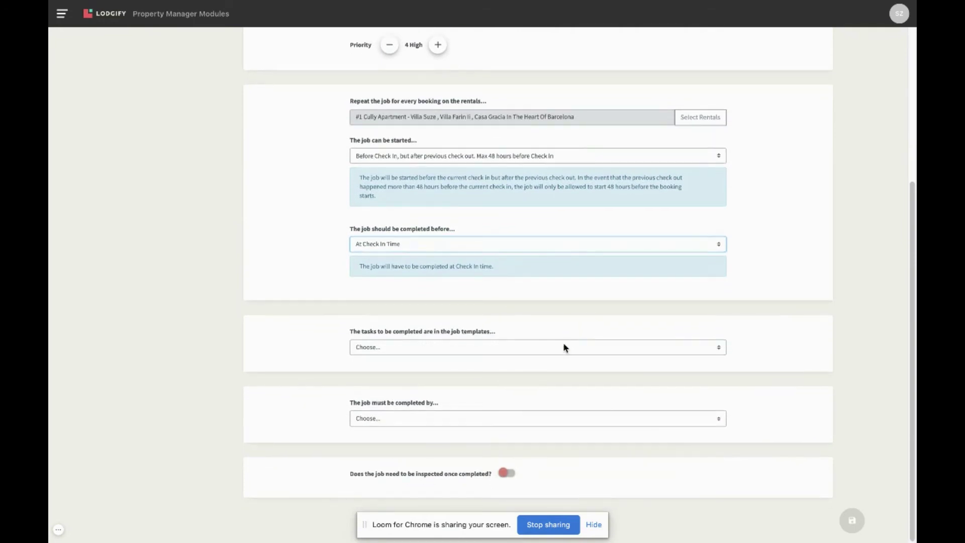
Choose 'Cleaning for barcelona's apartment' as the job's task template, showing its seven tasks
click(564, 347)
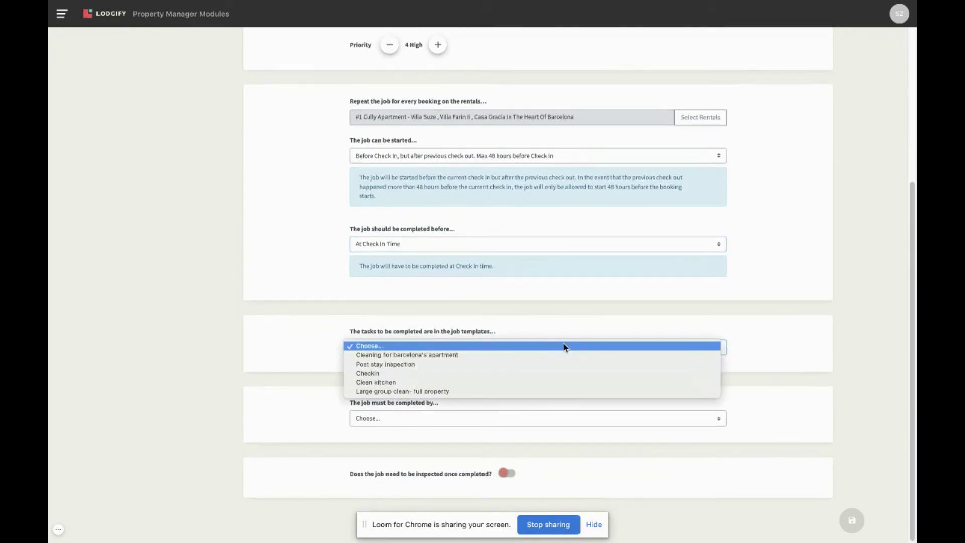
click(562, 354)
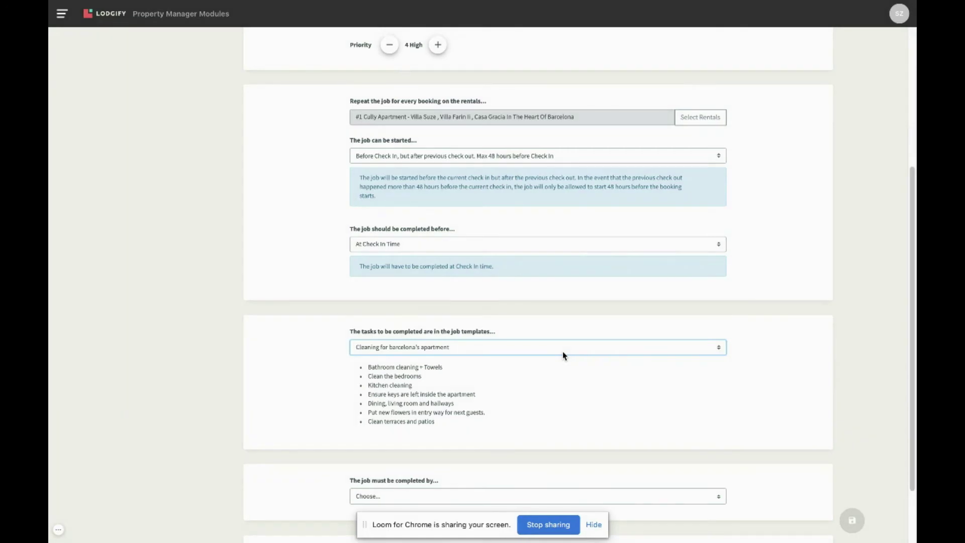
scroll(563, 354, down, 2)
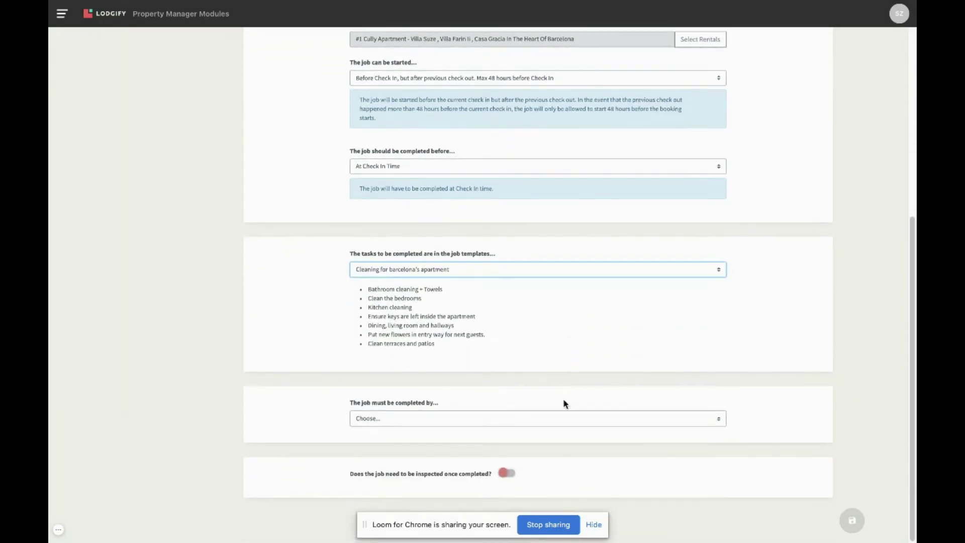
Set 'The job must be completed by' to the individual cleaner at the bottom of the list
click(466, 418)
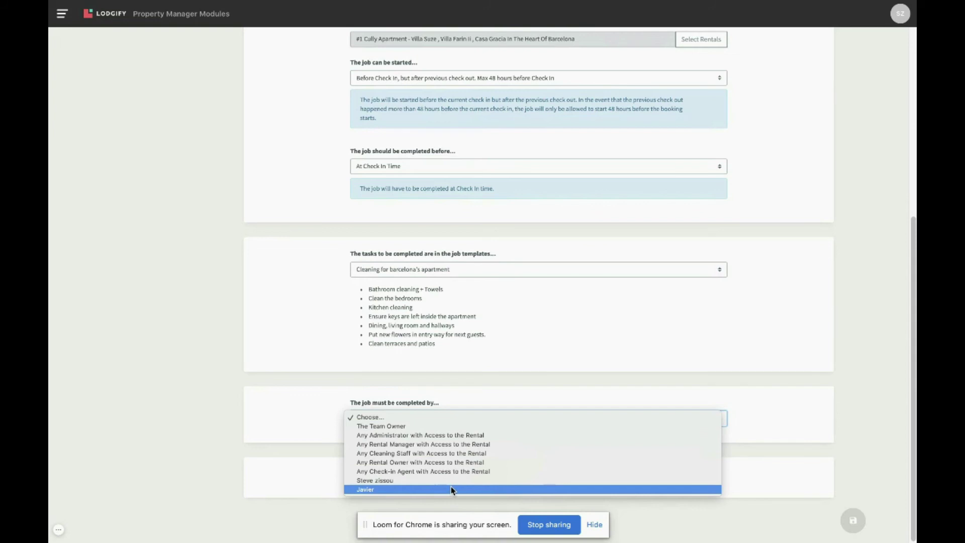
click(451, 490)
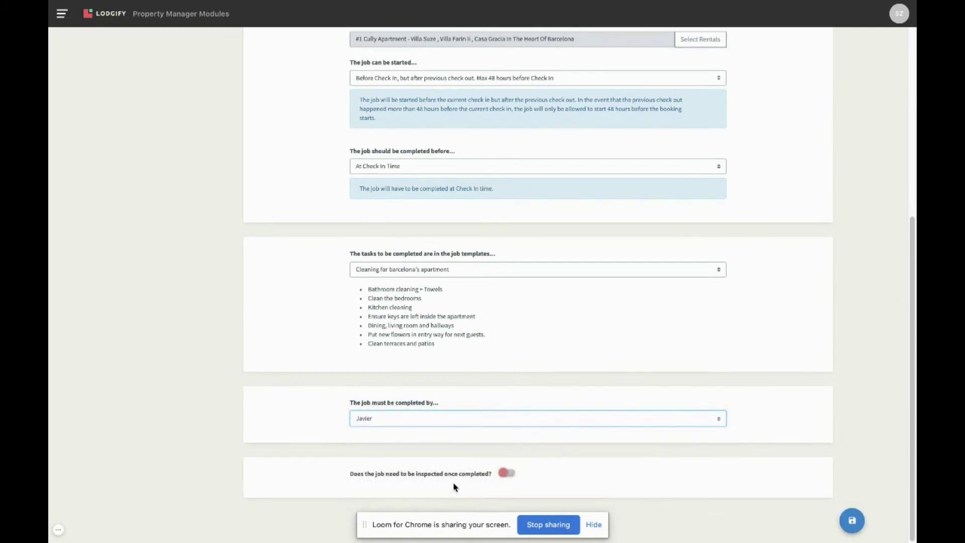
Require inspection and choose the only available team member as inspector
click(505, 473)
scroll(505, 476, down, 1)
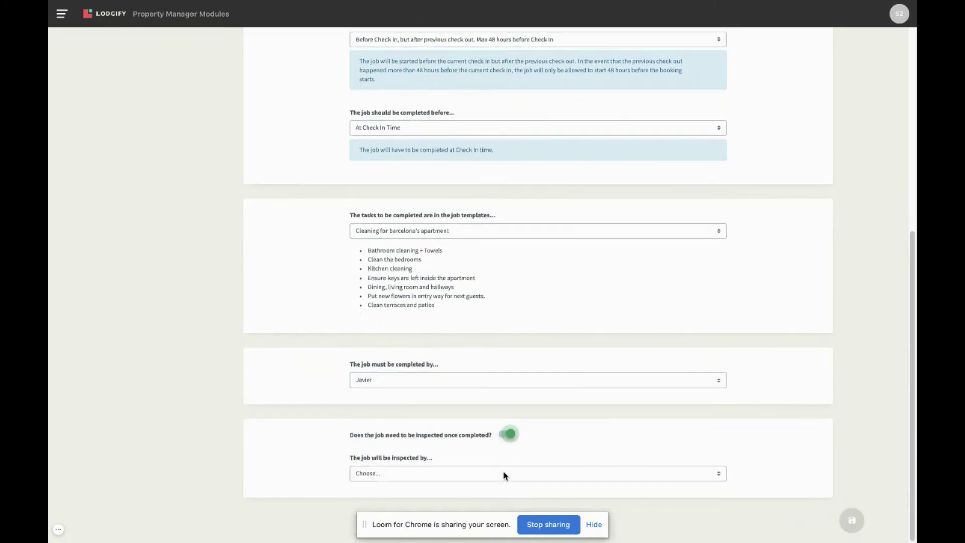
click(491, 477)
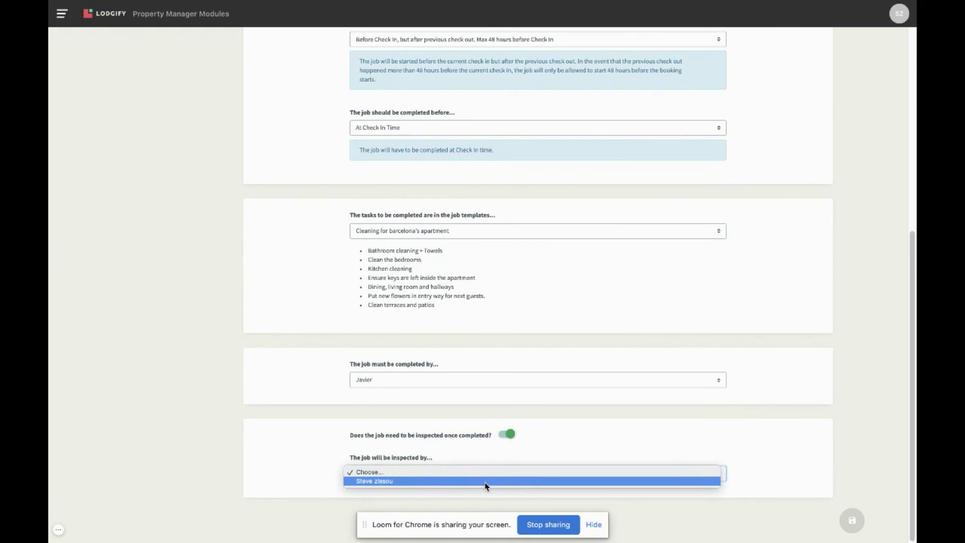
click(486, 481)
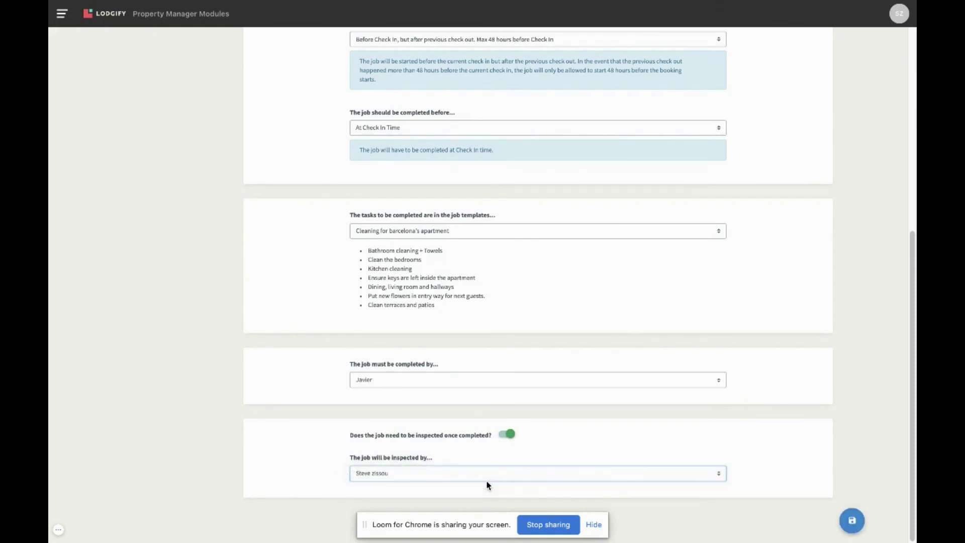
Keep the original cleaner as assignee and save the new scheduled job
click(465, 381)
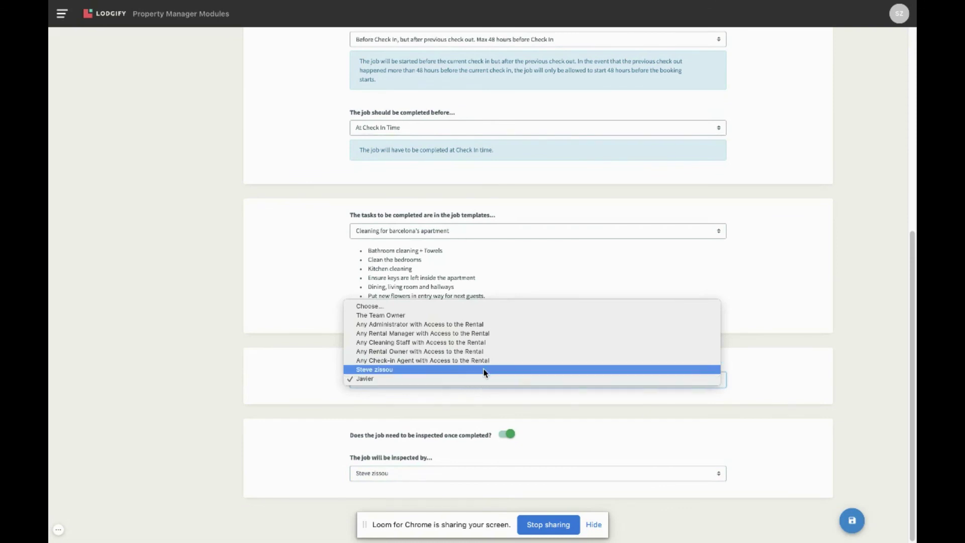
click(485, 373)
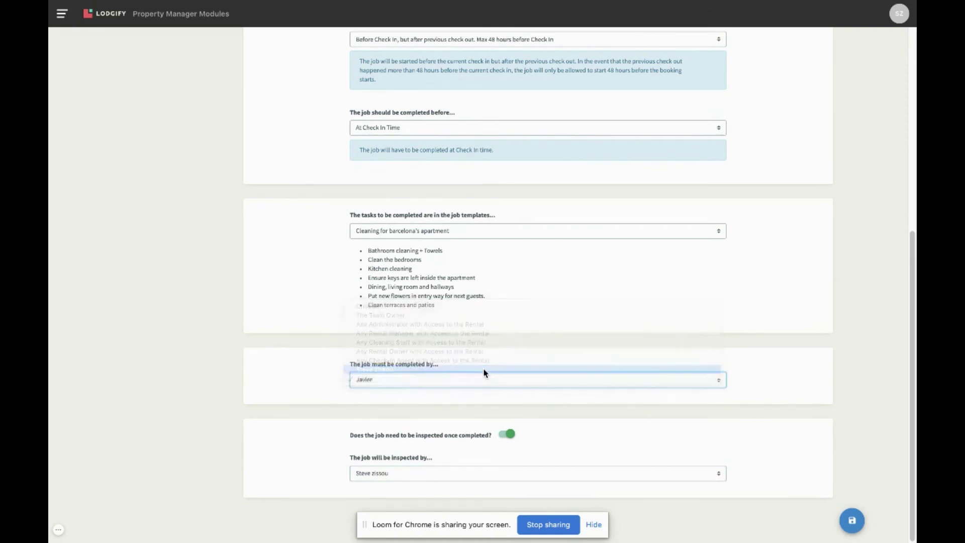
click(848, 520)
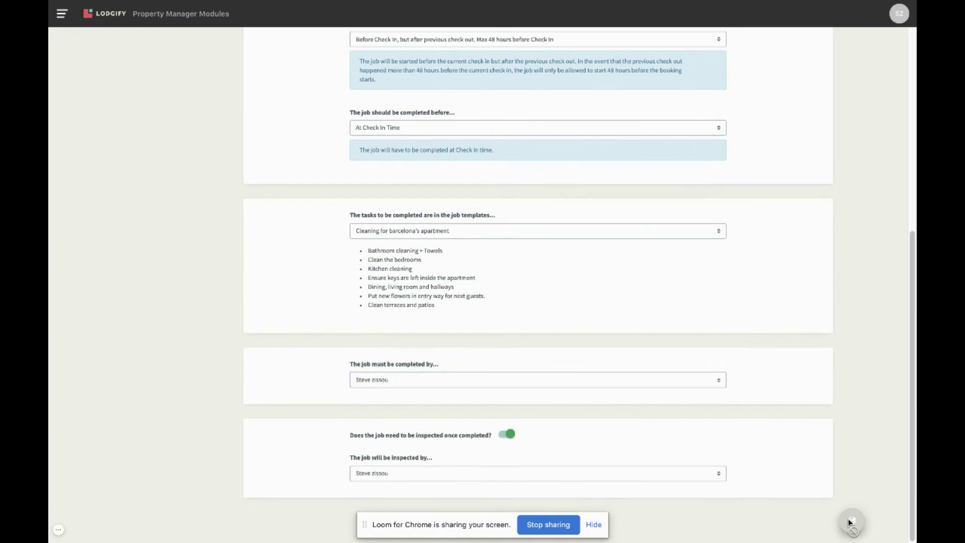
click(532, 380)
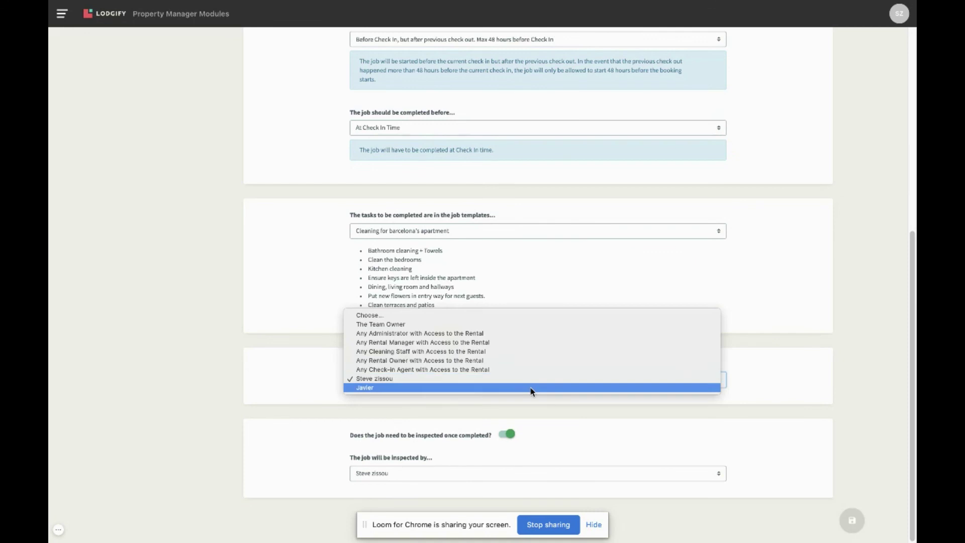
click(532, 387)
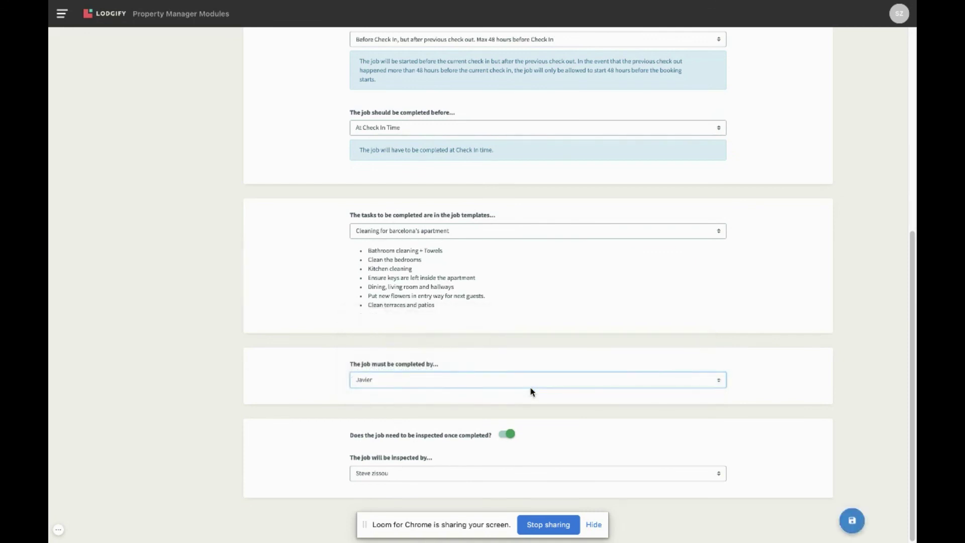
click(851, 520)
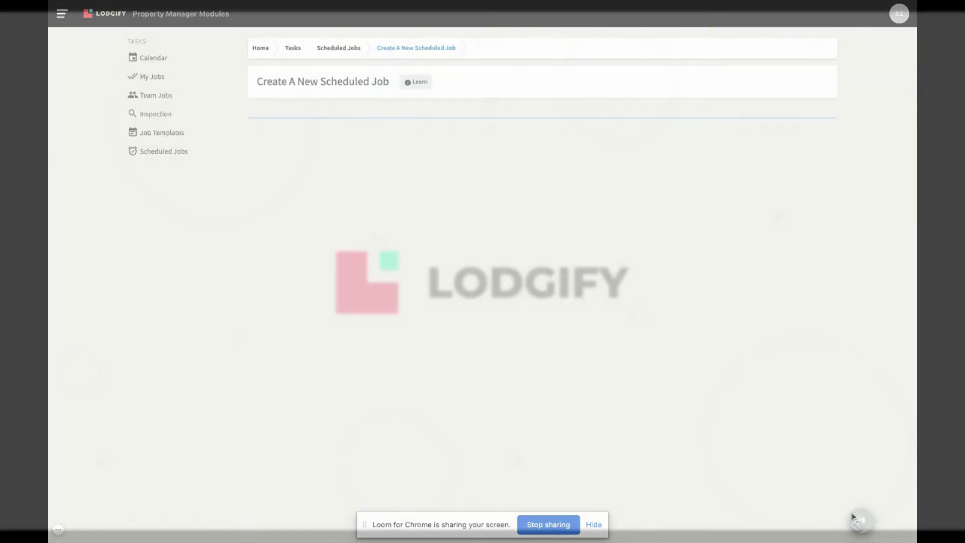